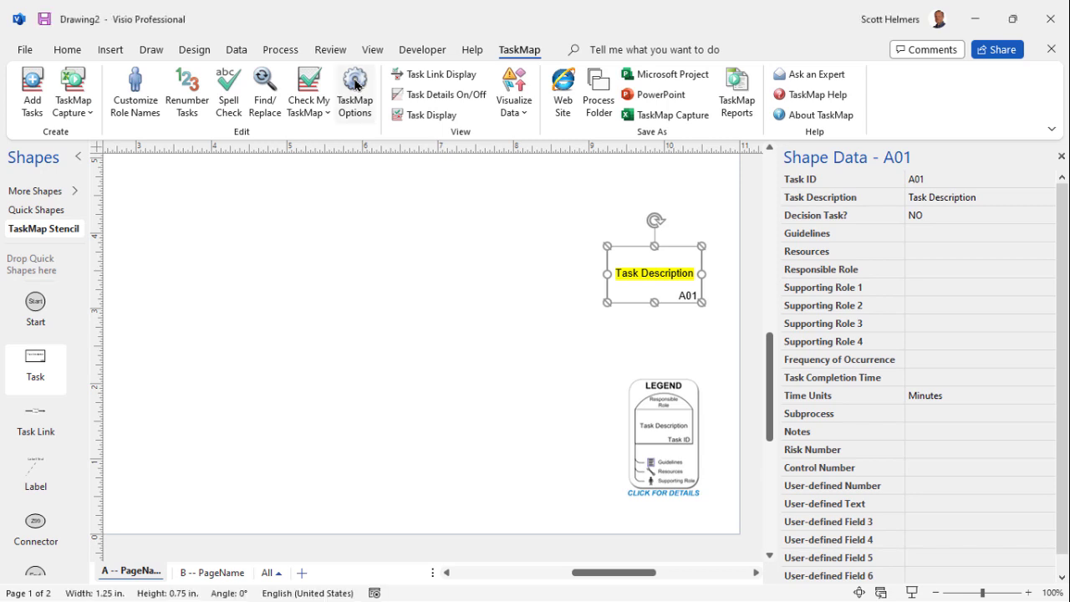
Open TaskMap Options' advanced user-defined fields and rename the label of field 1 to KPI.
left_click(356, 84)
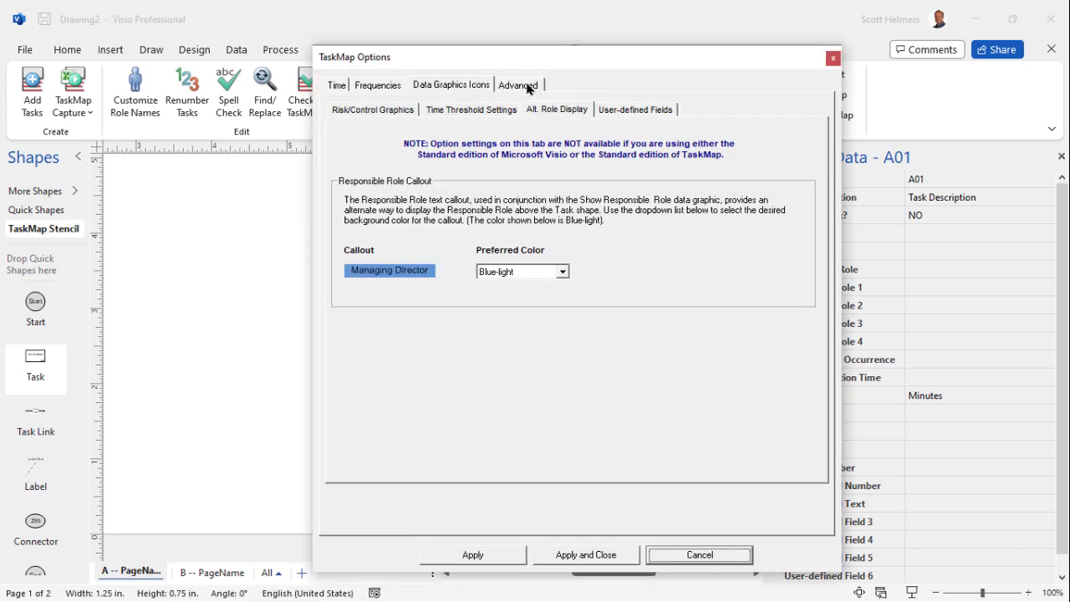
left_click(527, 86)
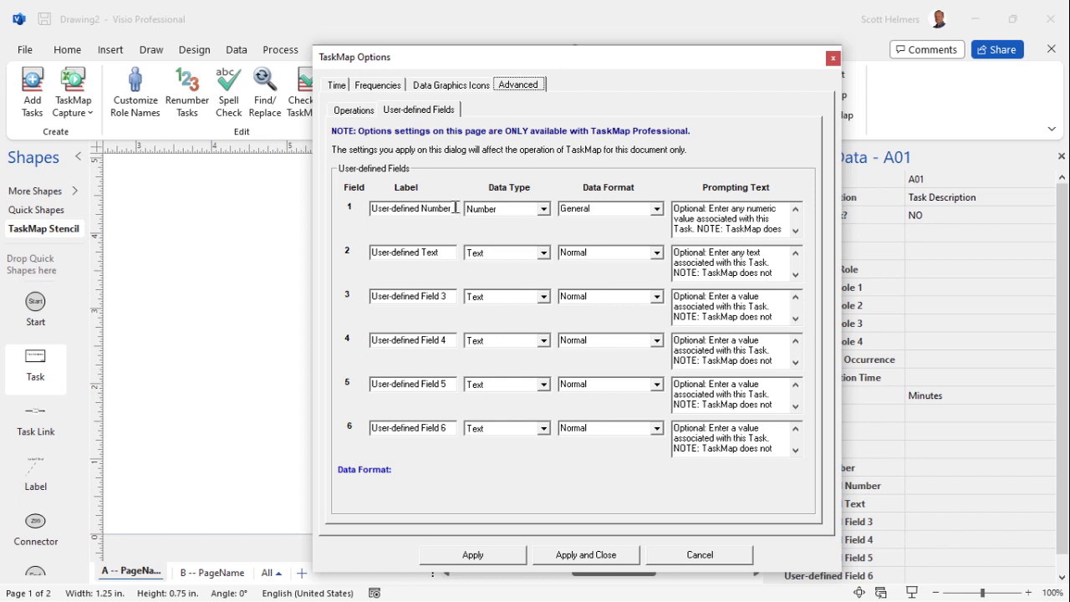
left_click_drag(456, 208, 343, 212)
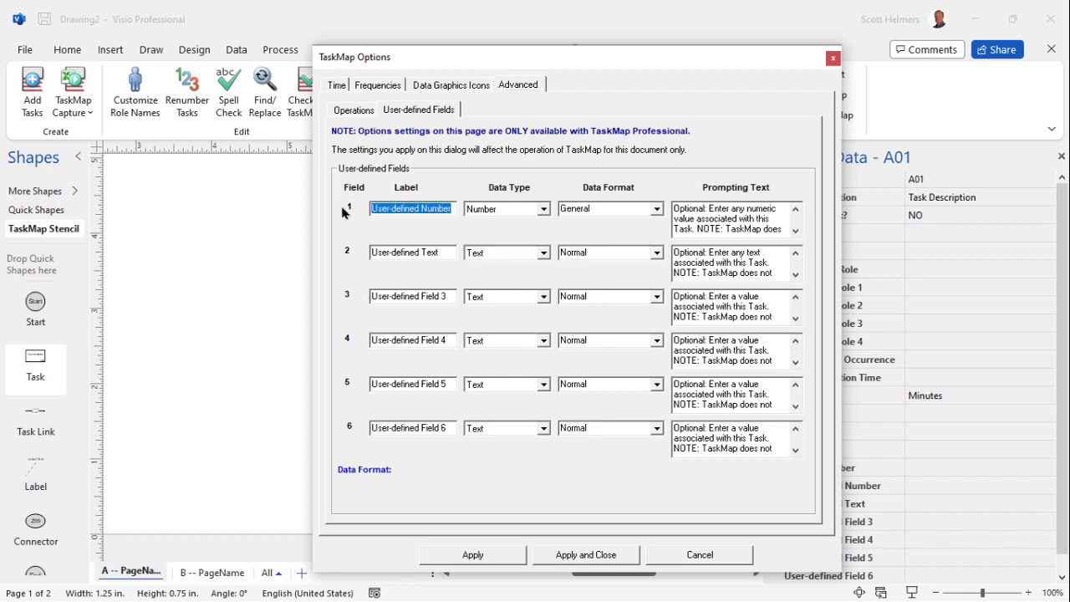
type("KPI")
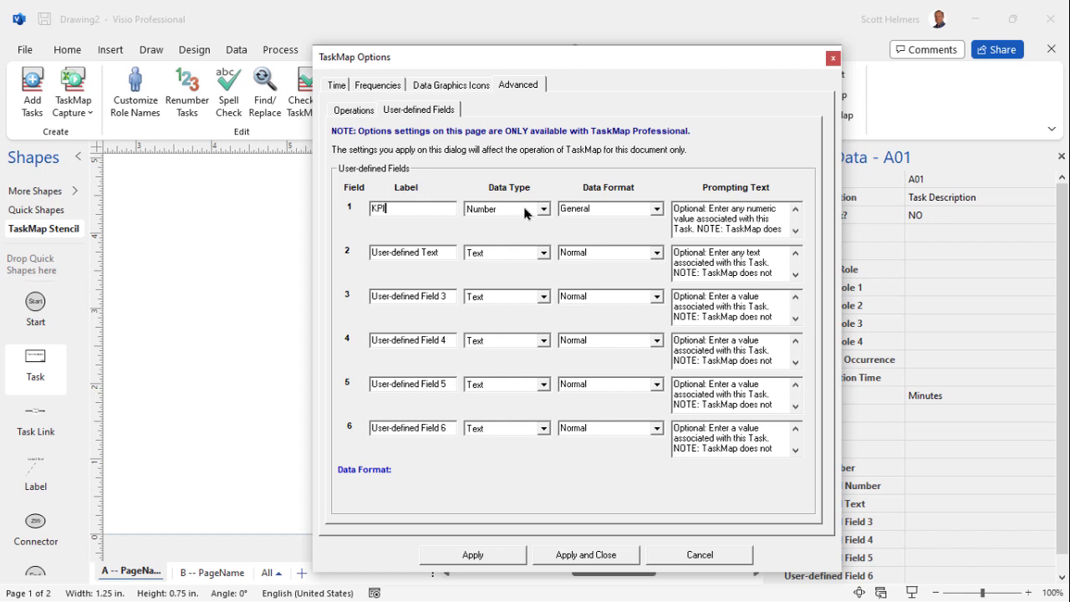
Keep field 1's data format as General and set its prompting text to "Optional: Enter the key performance value (KPI) for this Task.".
left_click(657, 210)
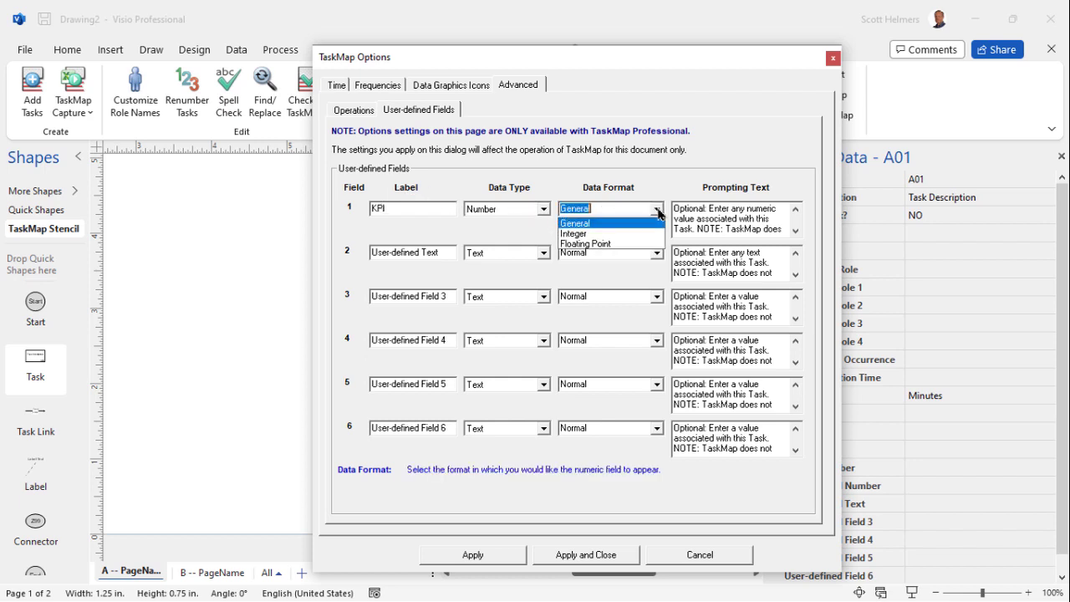
left_click(590, 224)
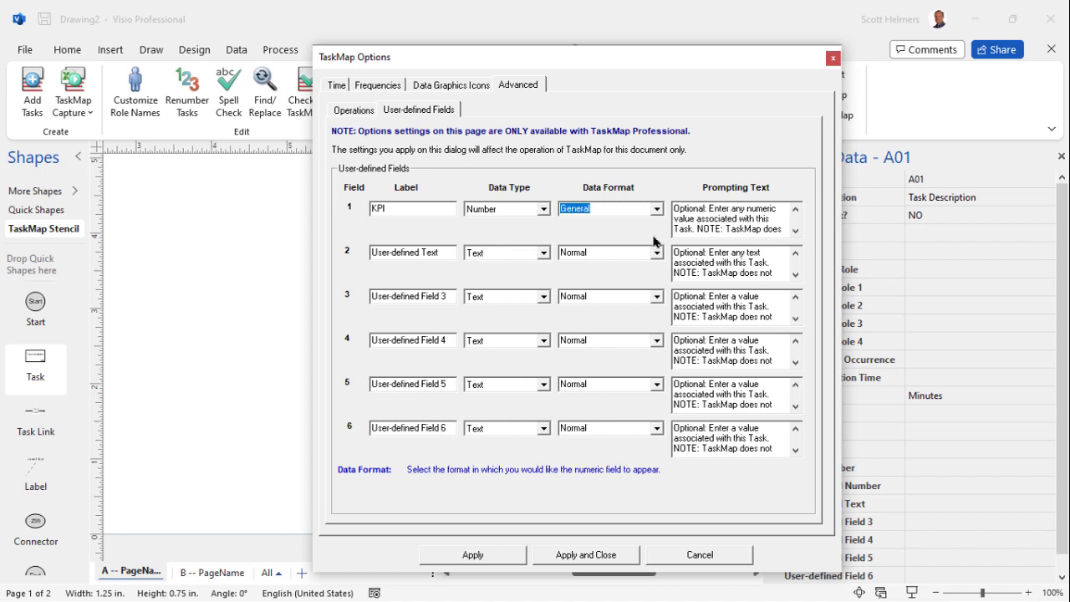
left_click_drag(674, 209, 805, 248)
key("ctrl+Home")
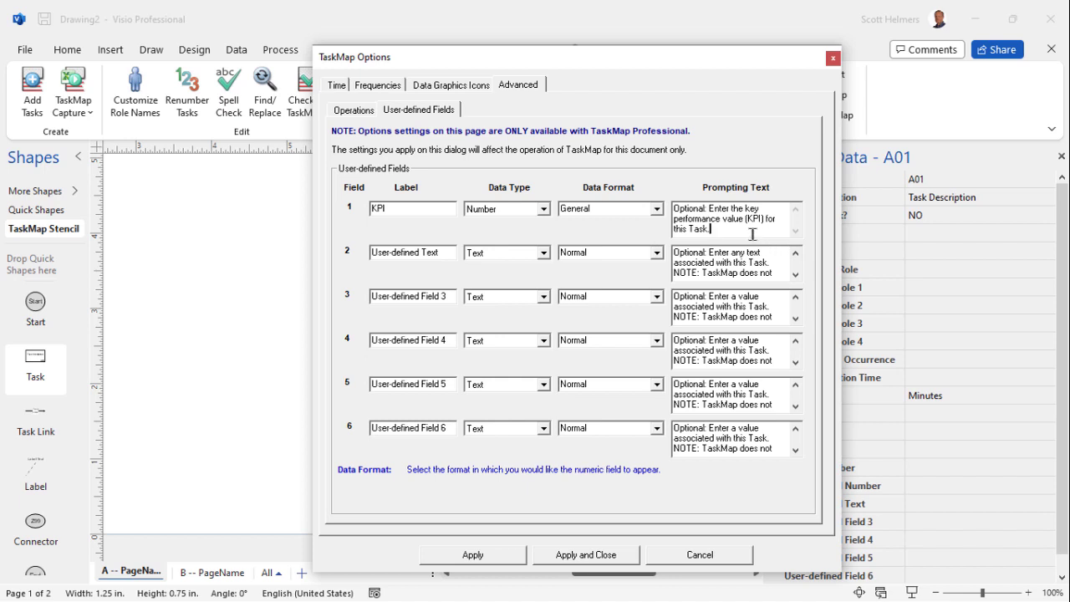
Rename field 2 to Deliverables and set its prompting text to "Optional: Enter deliverables for this Task.".
left_click(444, 252)
left_click_drag(445, 252, 356, 253)
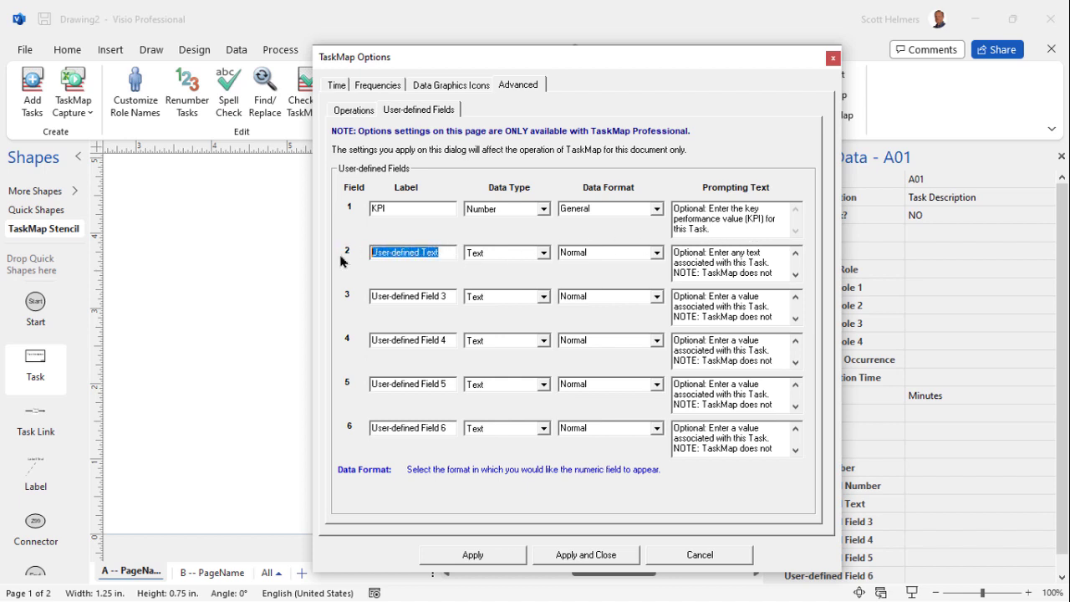
type("Deli")
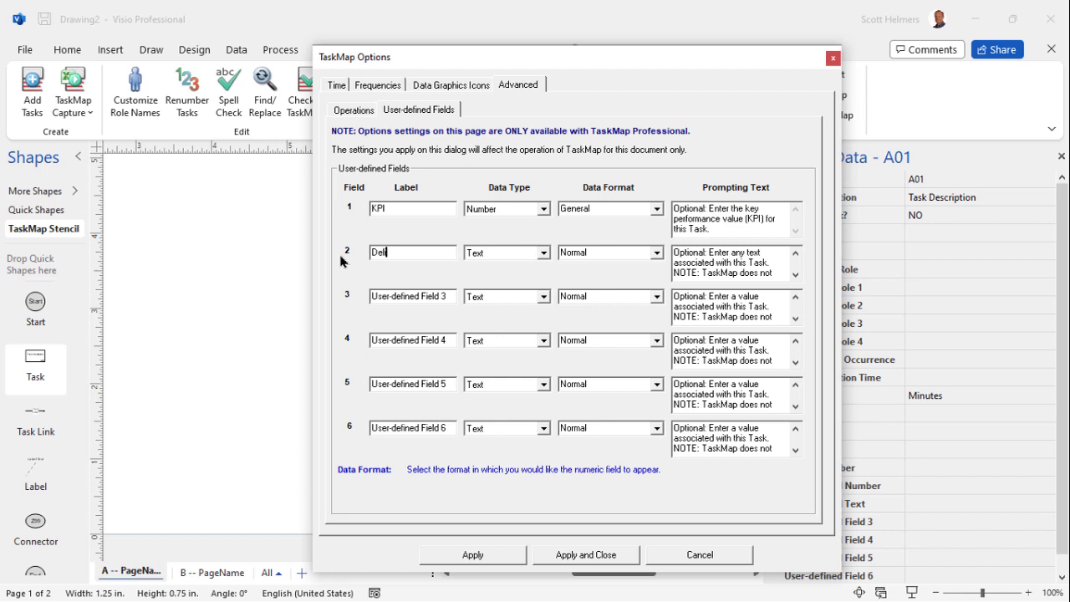
type("verables")
key("Tab")
key("Tab")
key("Tab")
type("Optional: Enter deliverables for this Task.")
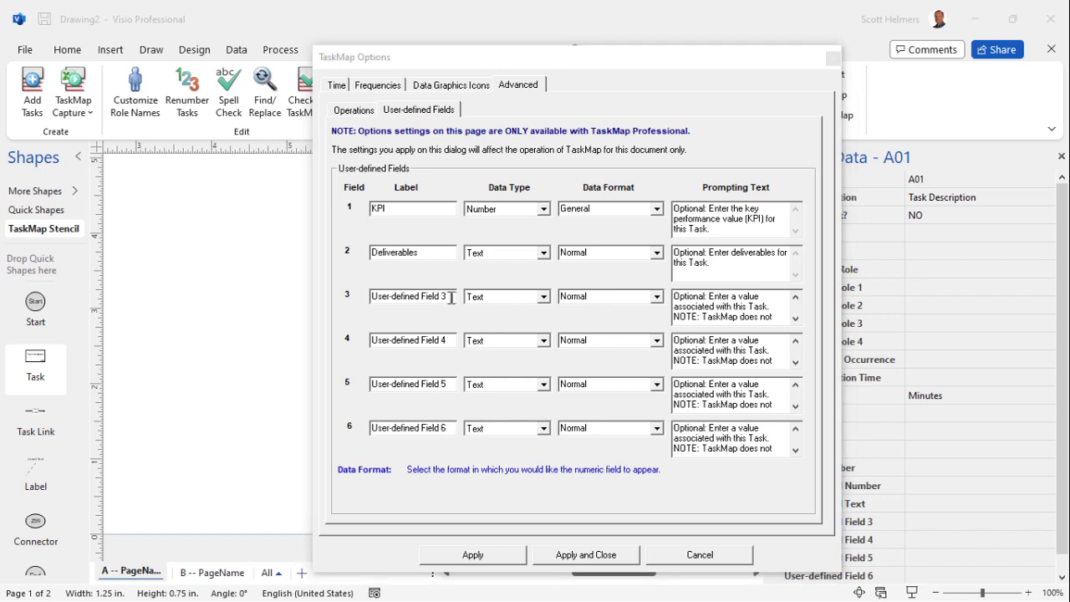
Rename field 3 to Start Date and change its data type to Date, confirming the type change.
left_click(452, 298)
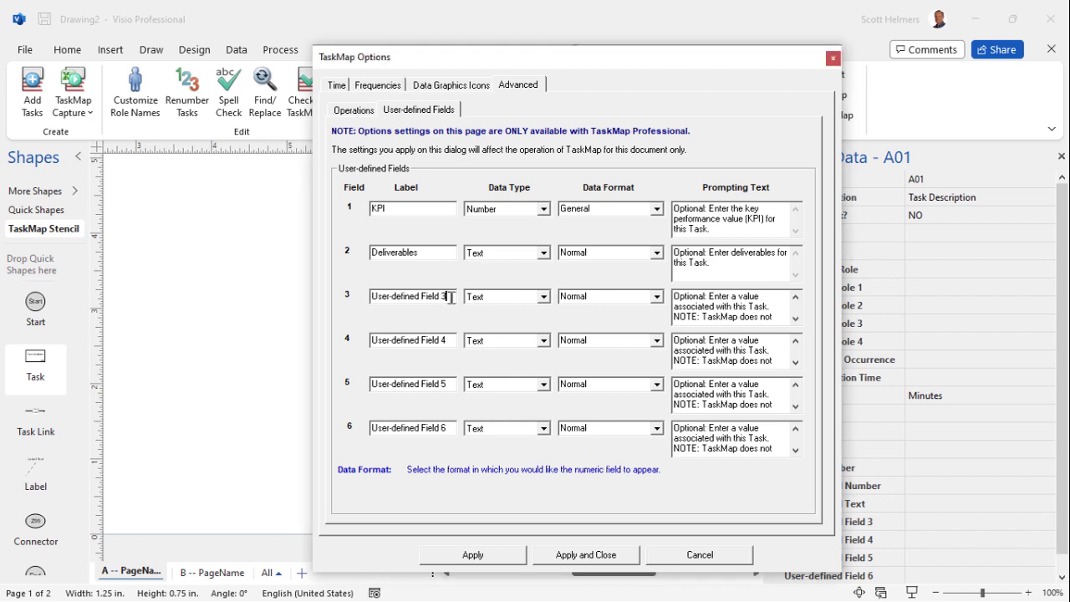
key("ctrl+a")
type("Start Date")
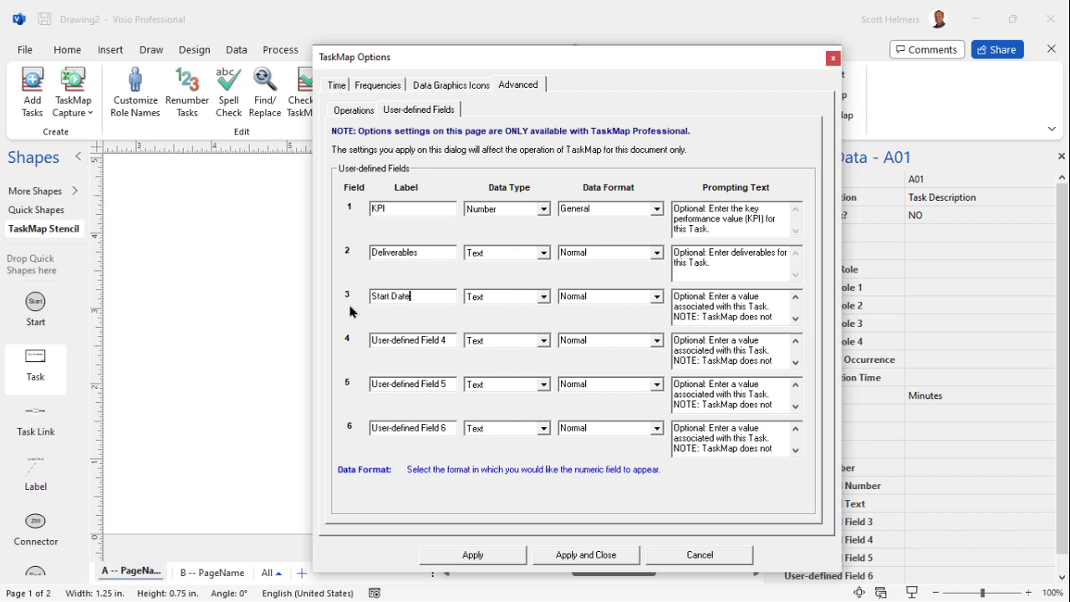
left_click(543, 297)
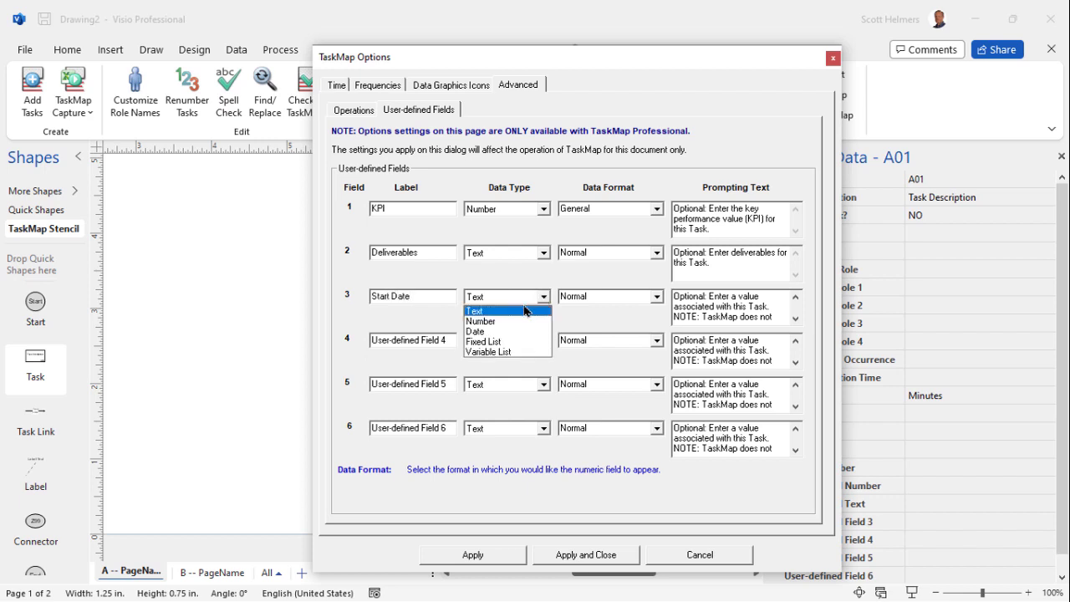
left_click(481, 332)
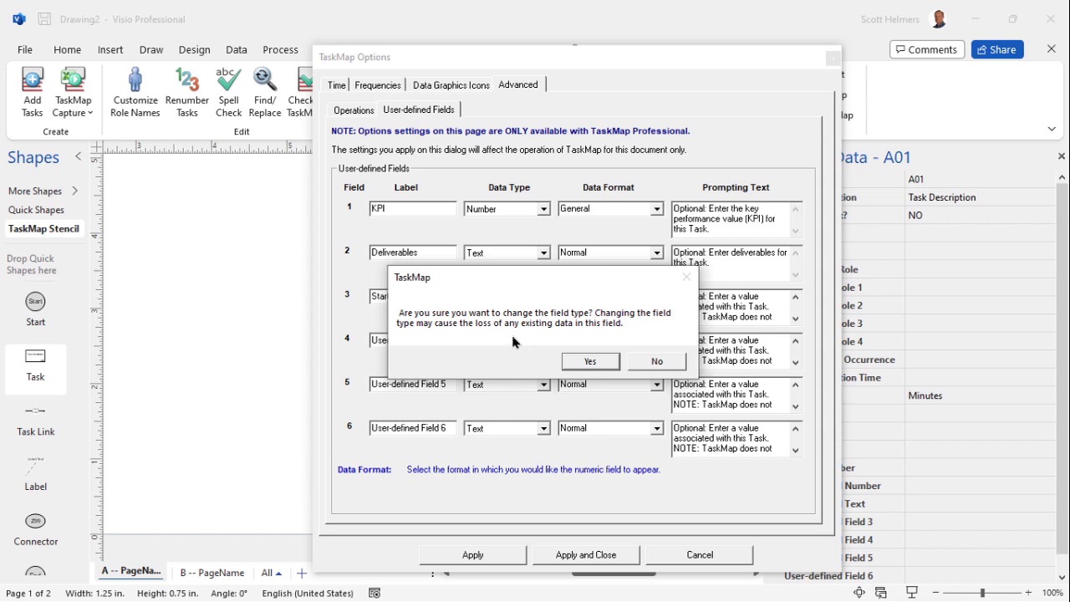
left_click(589, 362)
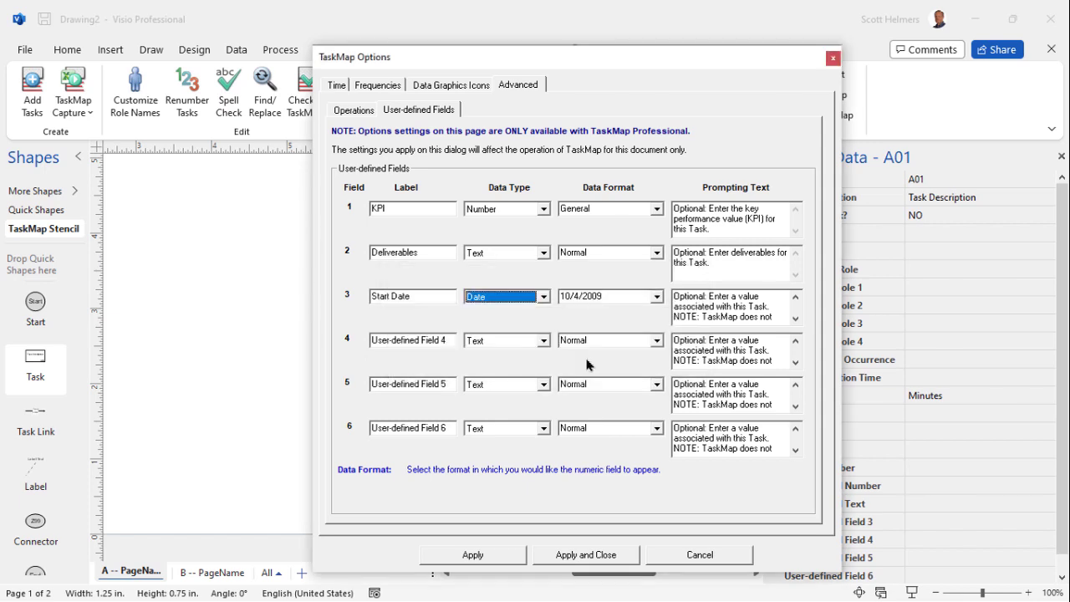
Keep field 3's date format as 10/4/2009 and set its prompting text to "Optional: Enter the expected start date for this Task.".
left_click(657, 299)
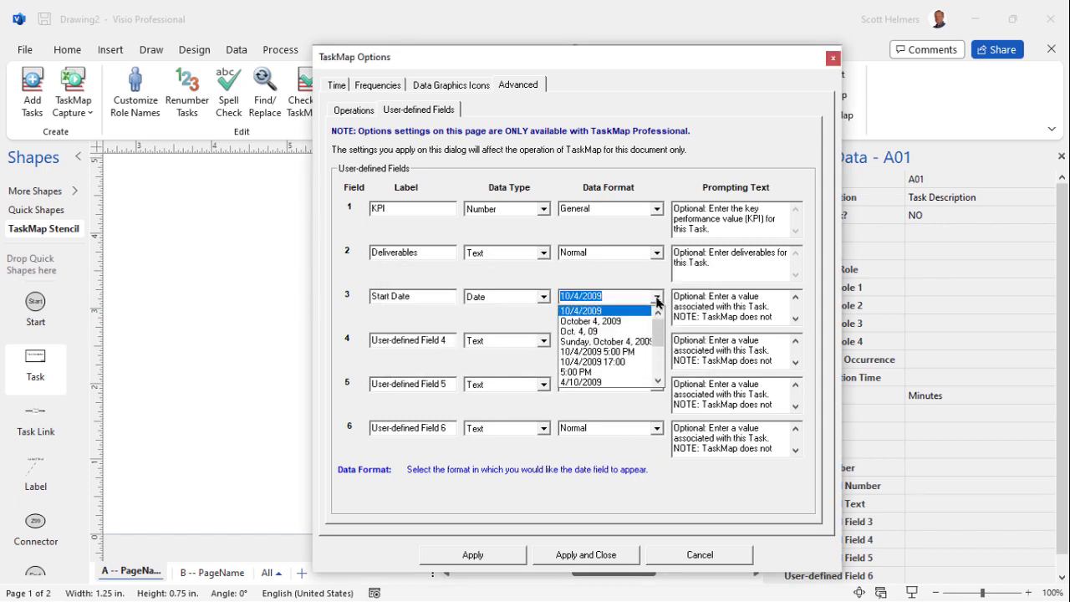
left_click(657, 301)
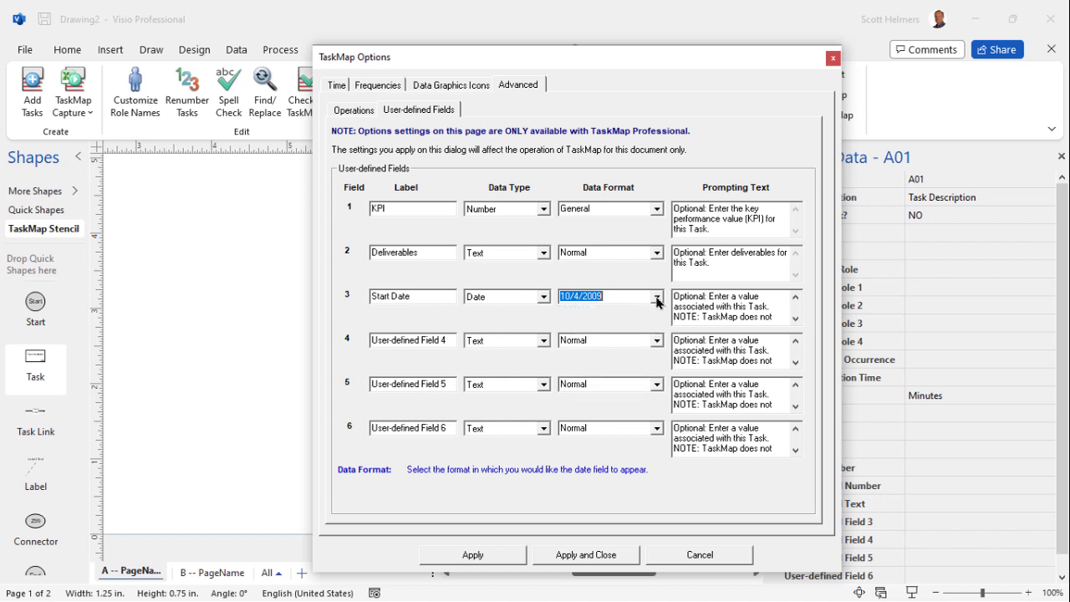
left_click(626, 296)
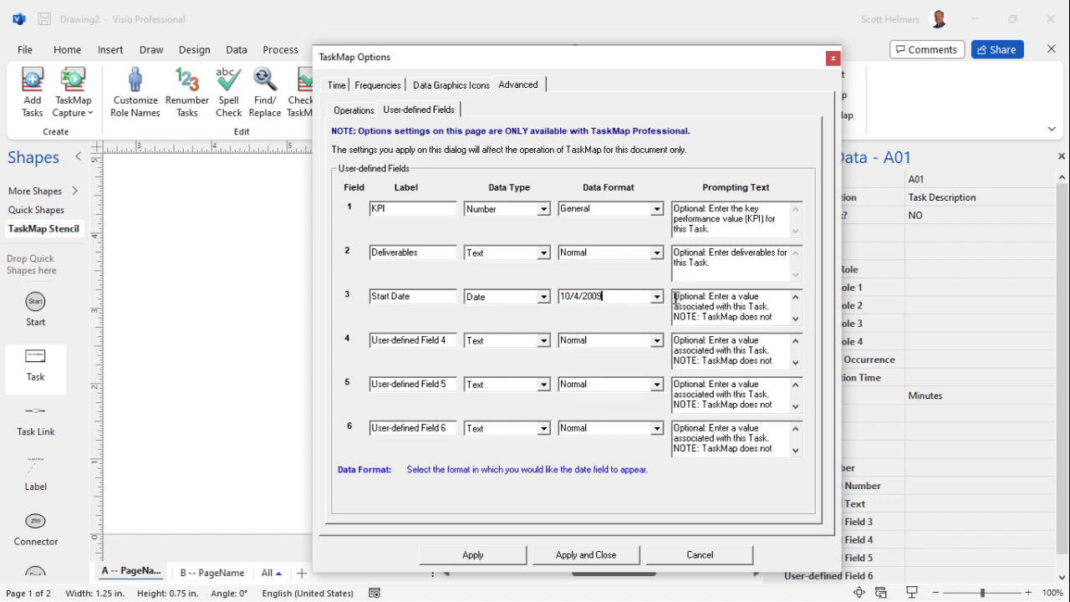
left_click_drag(675, 298, 766, 332)
type("Optional: Enter the expected start date for this Task.")
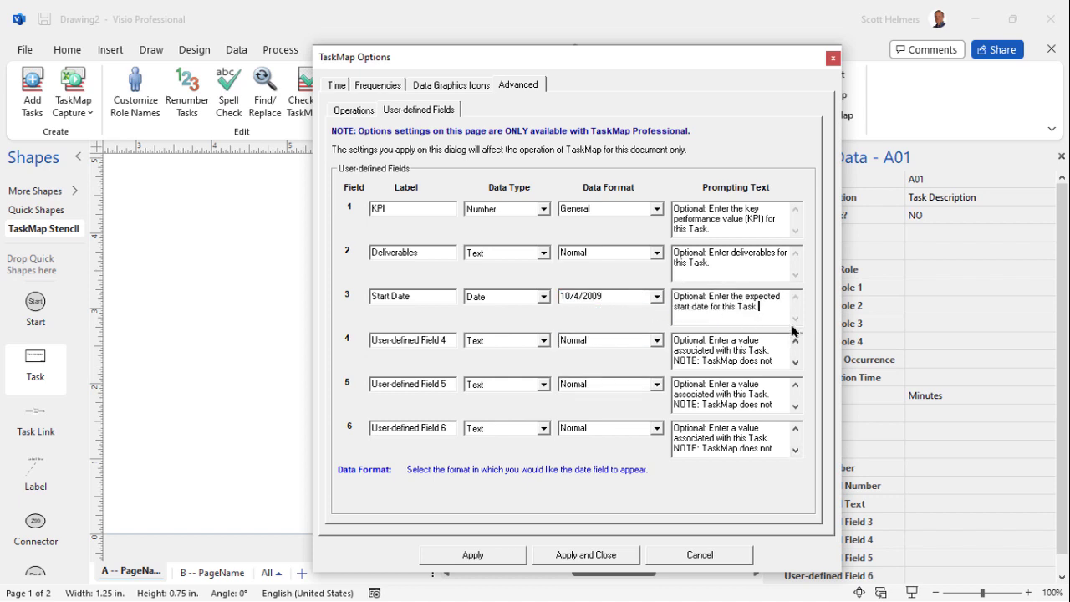
Rename field 4 to Status and set its data type to Fixed List.
left_click(451, 341)
left_click_drag(450, 340, 336, 340)
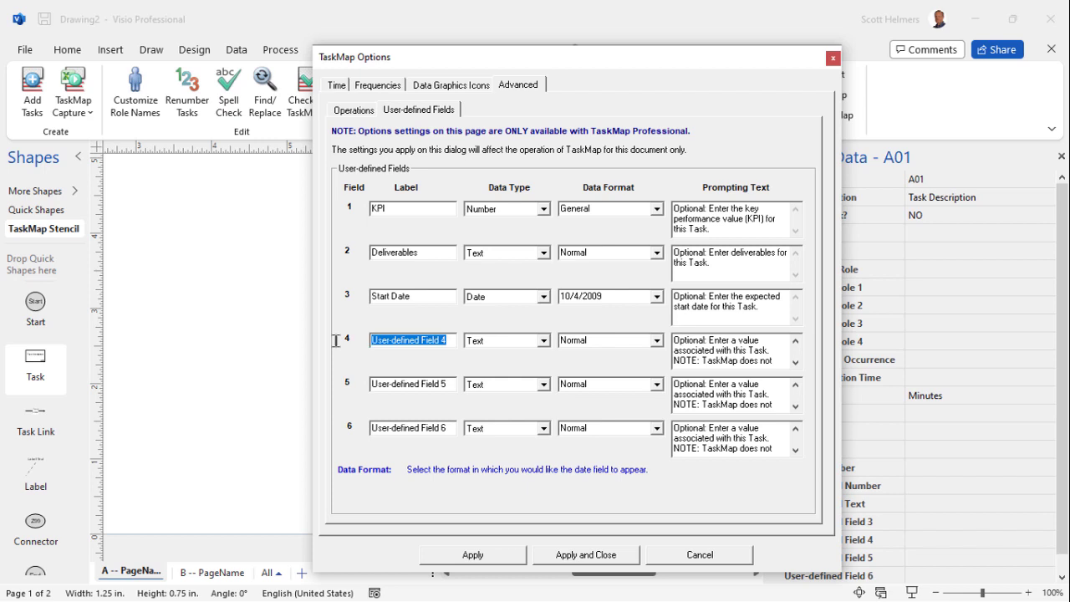
type("Stu")
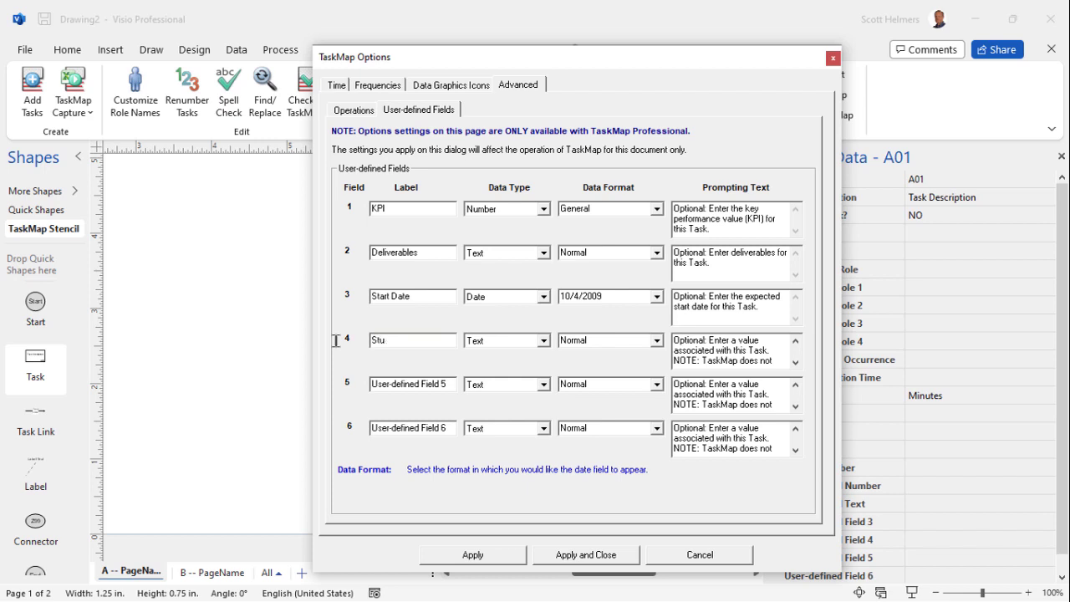
type("tus")
left_click(544, 342)
left_click(544, 343)
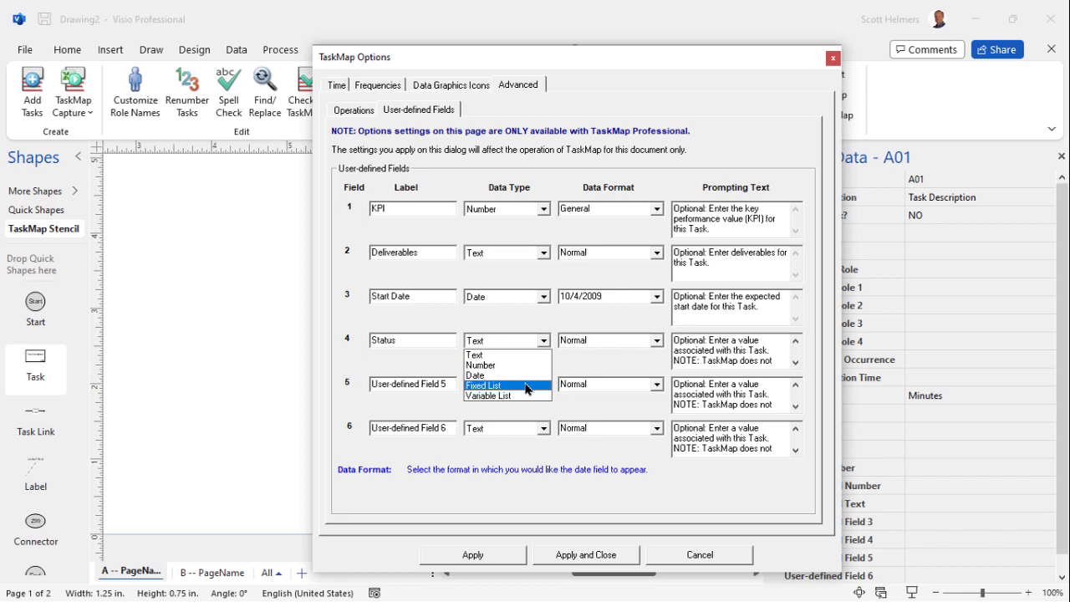
left_click(500, 386)
left_click(599, 363)
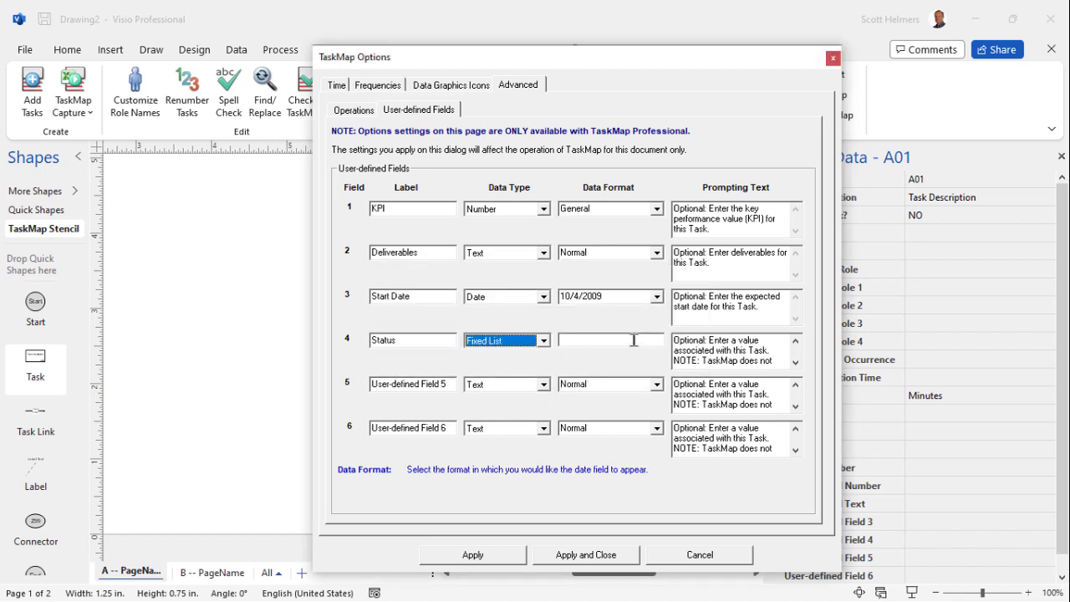
left_click(634, 340)
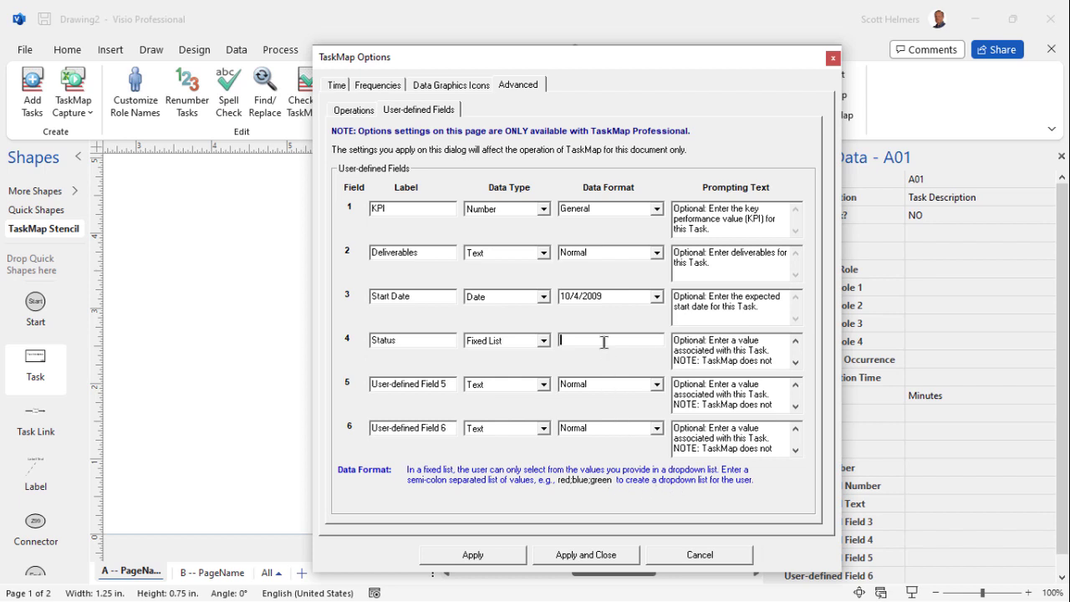
Paste a semicolon-separated list of status values ending in Completed;On hold as field 4's data format.
key("ctrl+v")
key("Right")
key("Right")
key("Right")
key("Right")
key("Right")
key("Right")
key("Right")
key("Right")
key("Right")
key("Right")
key("Right")
key("Right")
key("Right")
key("Right")
key("Right")
key("Right")
key("Right")
key("Right")
key("Right")
key("Right")
key("Right")
key("Right")
key("Right")
key("Right")
key("Right")
key("Right")
key("Right")
key("Right")
key("Right")
key("Right")
key("Right")
key("Right")
key("Right")
Set field 4's prompting text to "Optional: Select the current status of this Task from the list." and apply and close the options.
left_click(677, 340)
left_click_drag(676, 340, 812, 370)
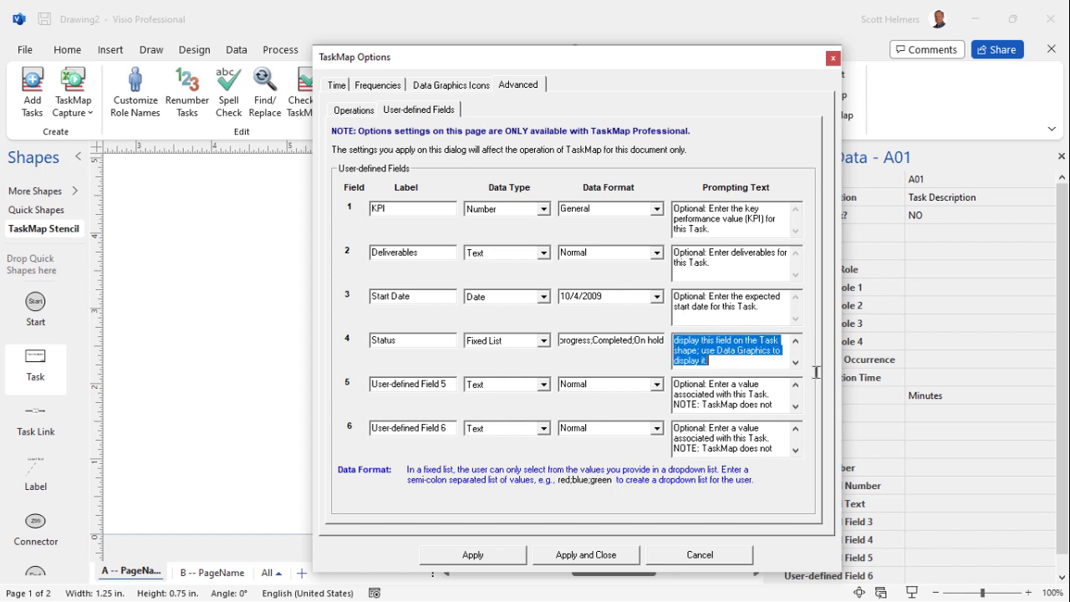
type("Optional: Select the current status of this Task from the list.")
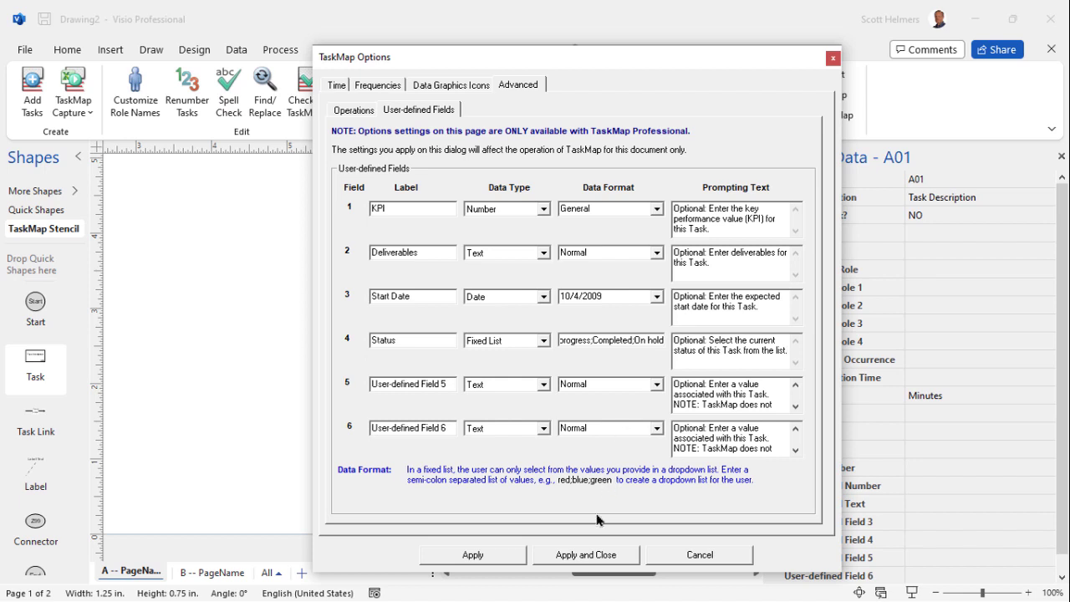
left_click(583, 555)
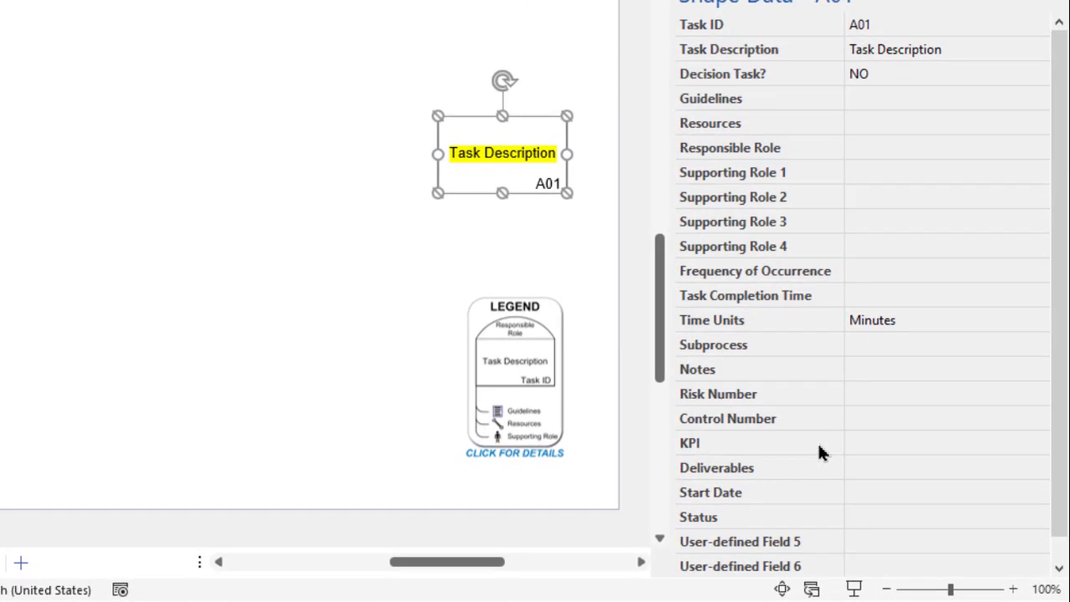
Try entering daas as the task's KPI, dismiss the validation error, and set the KPI to 13.
mouse_move(862, 490)
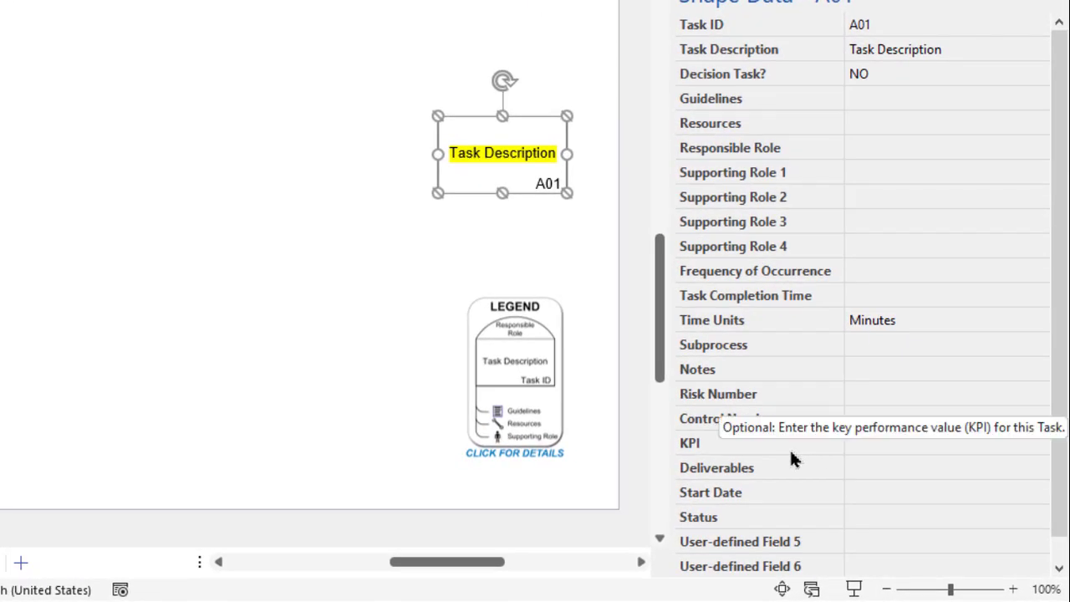
mouse_move(806, 473)
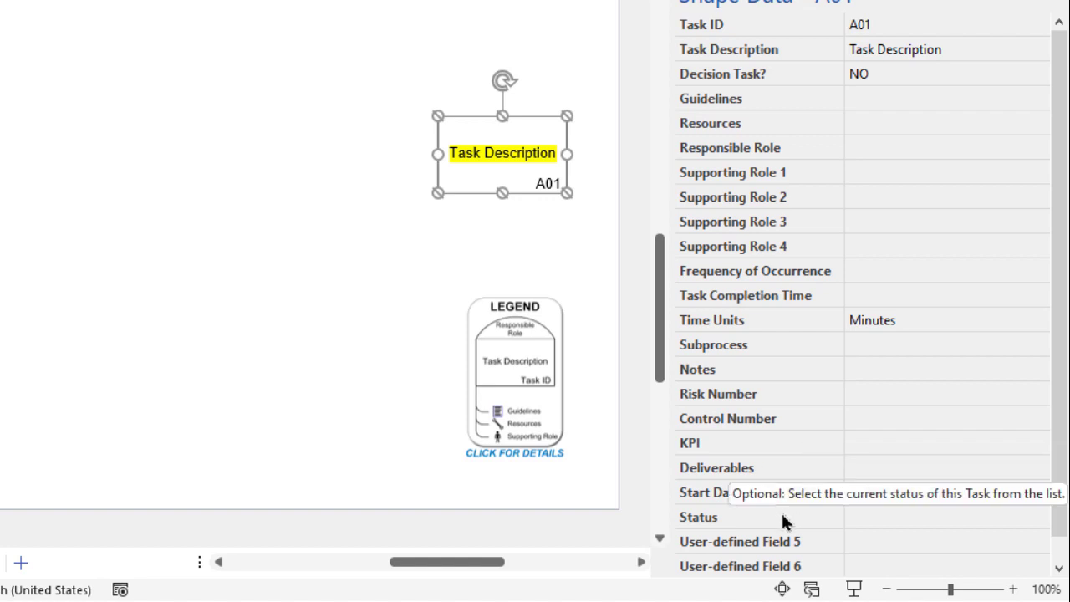
left_click(878, 444)
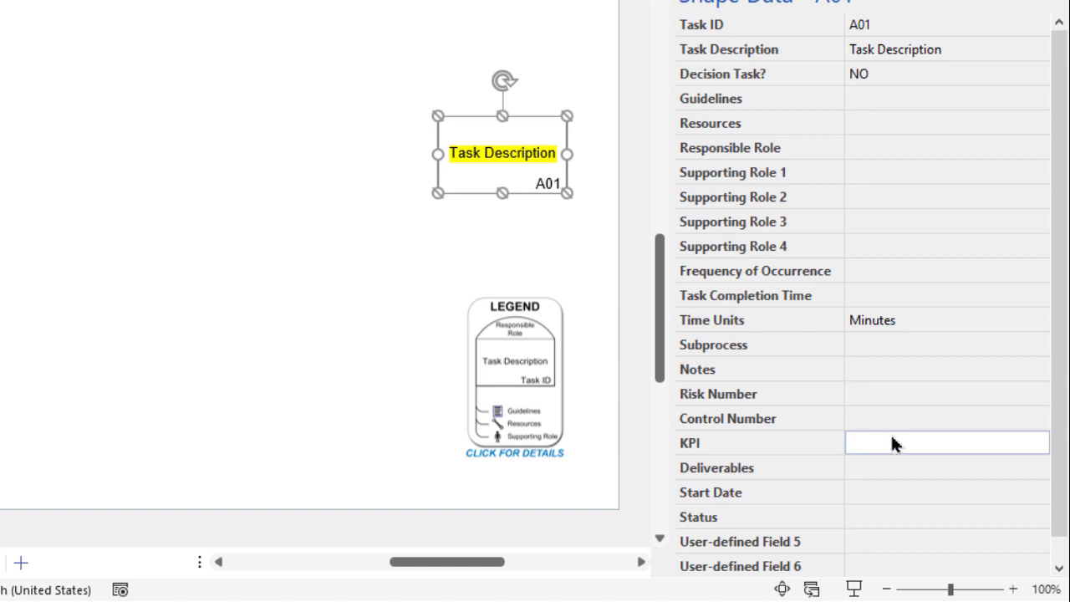
type("daas")
key("Return")
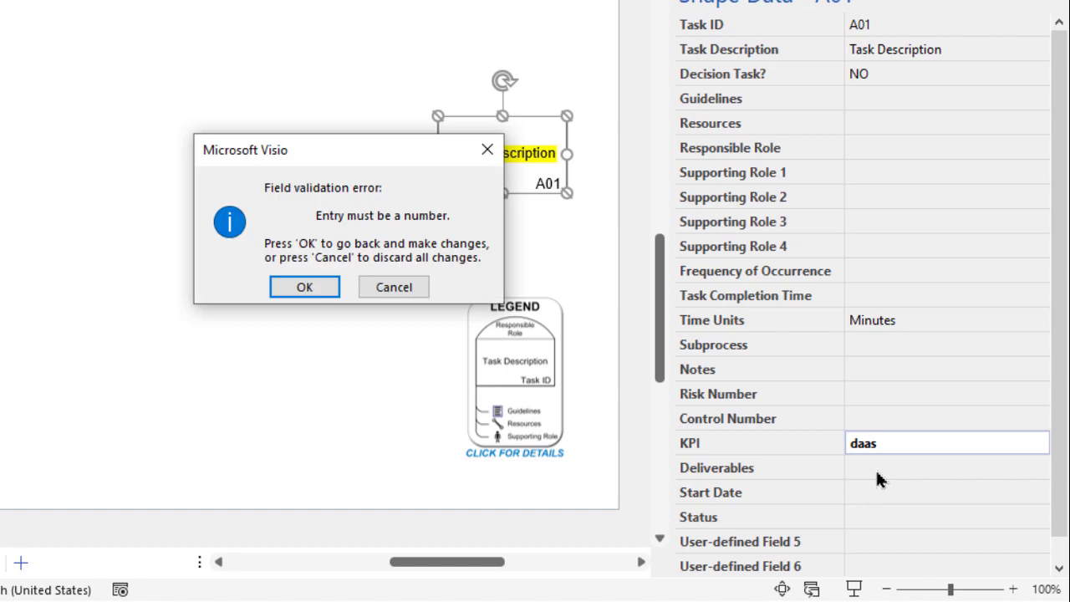
left_click(316, 289)
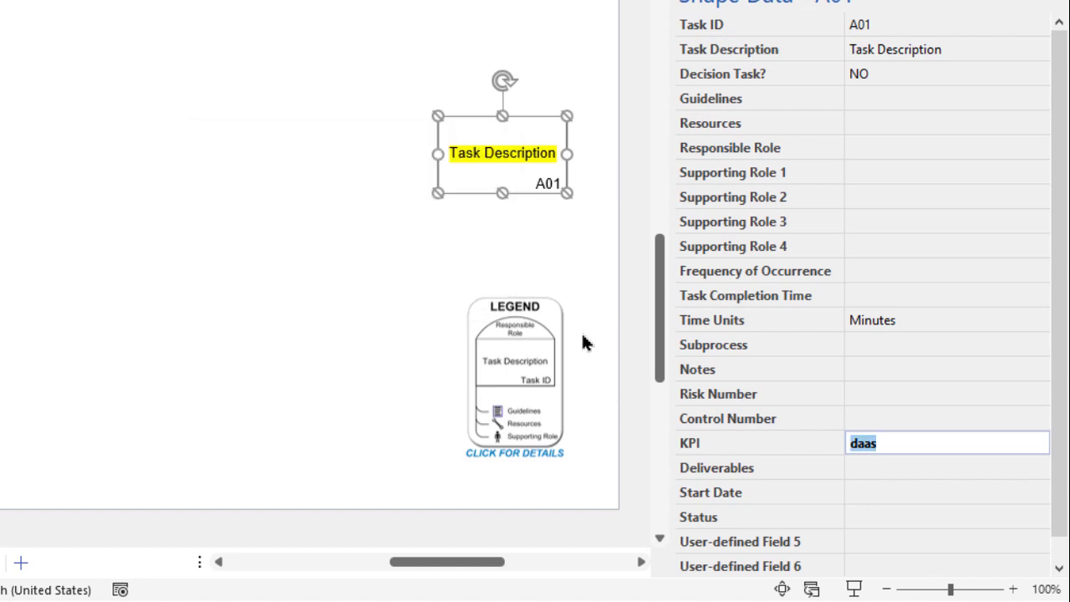
type("13")
Paste "preliminary budget for project" as the task's Deliverables value.
left_click(909, 470)
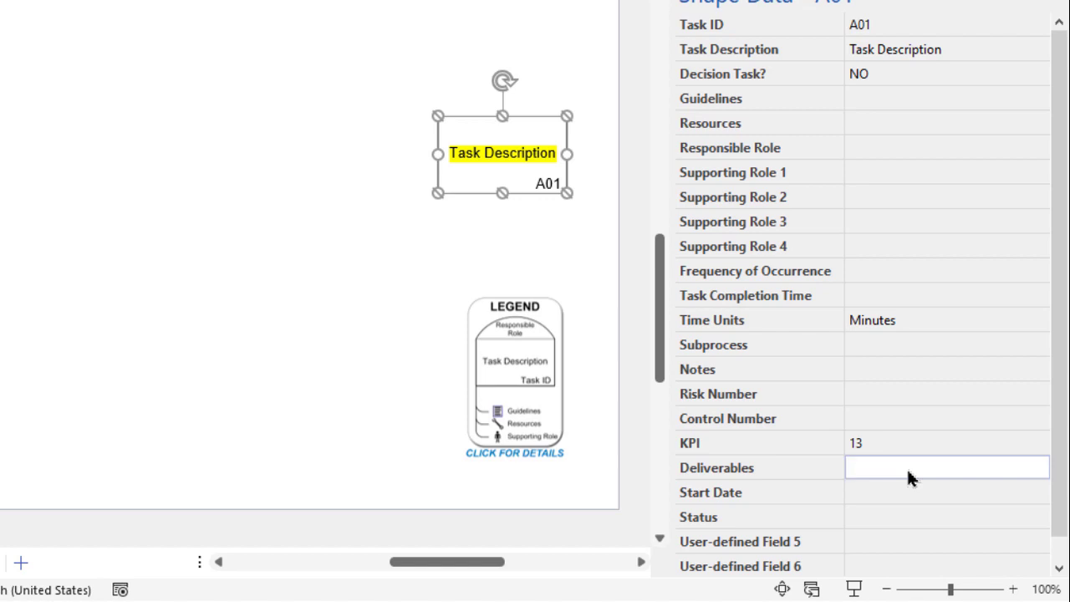
type("preliminary budget for project")
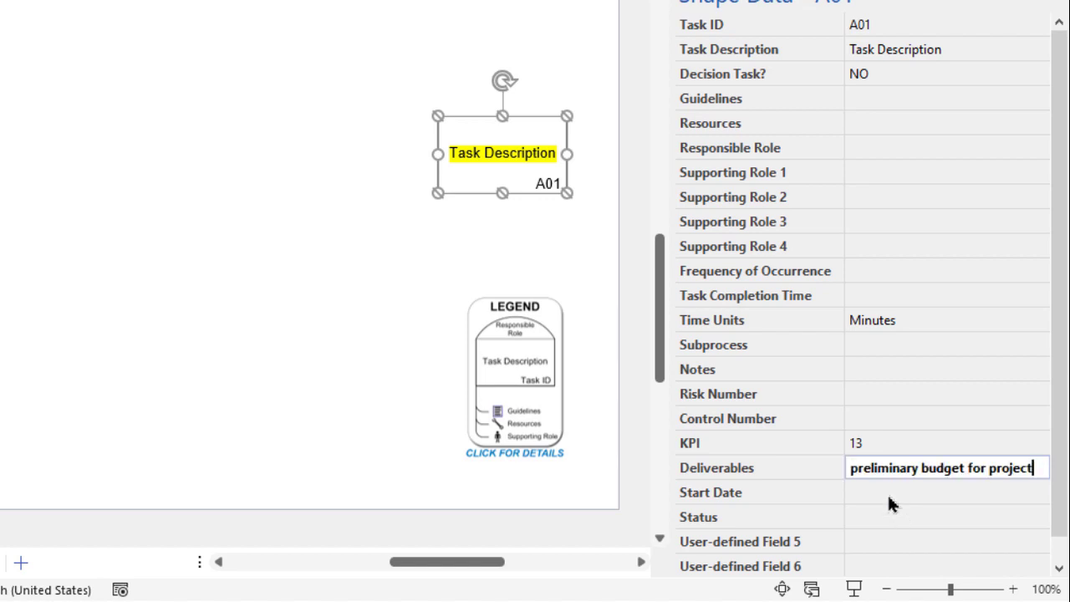
Set the task's Start Date to 1/10/2023 using the date picker.
left_click(960, 493)
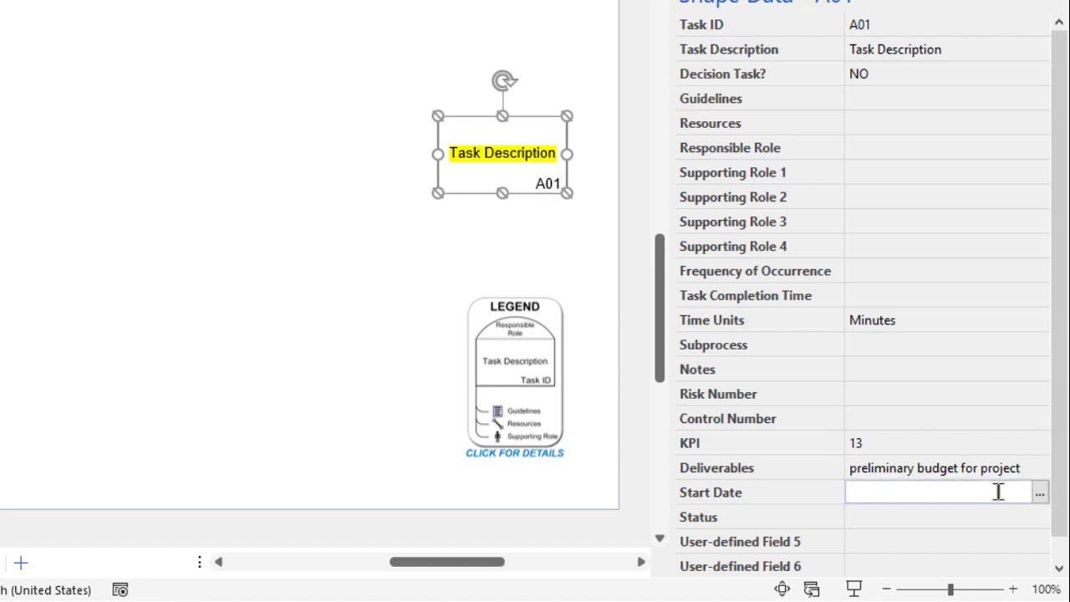
left_click(1040, 496)
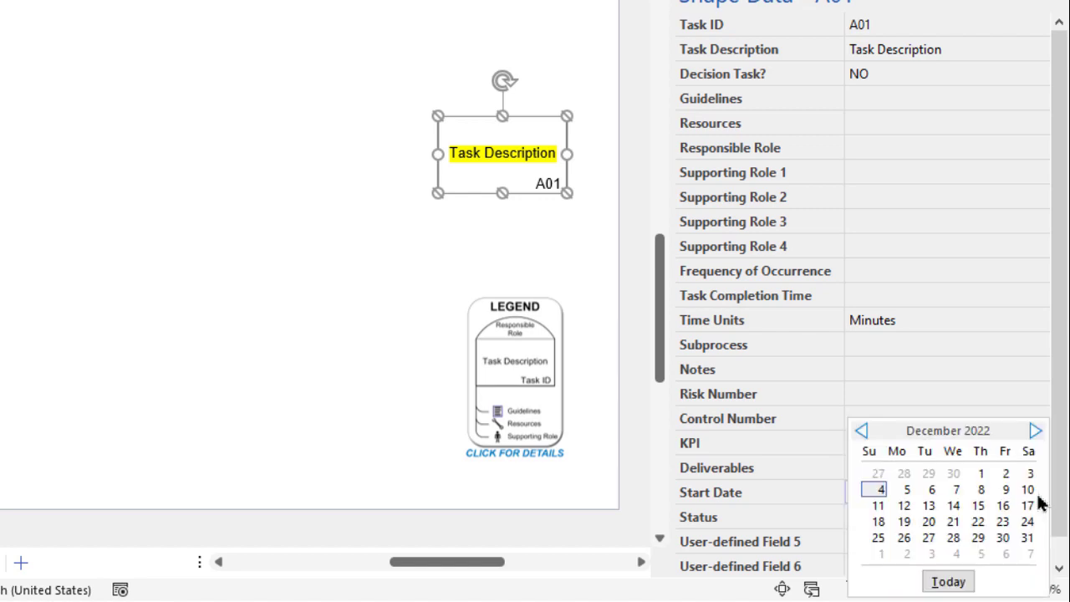
left_click(1035, 431)
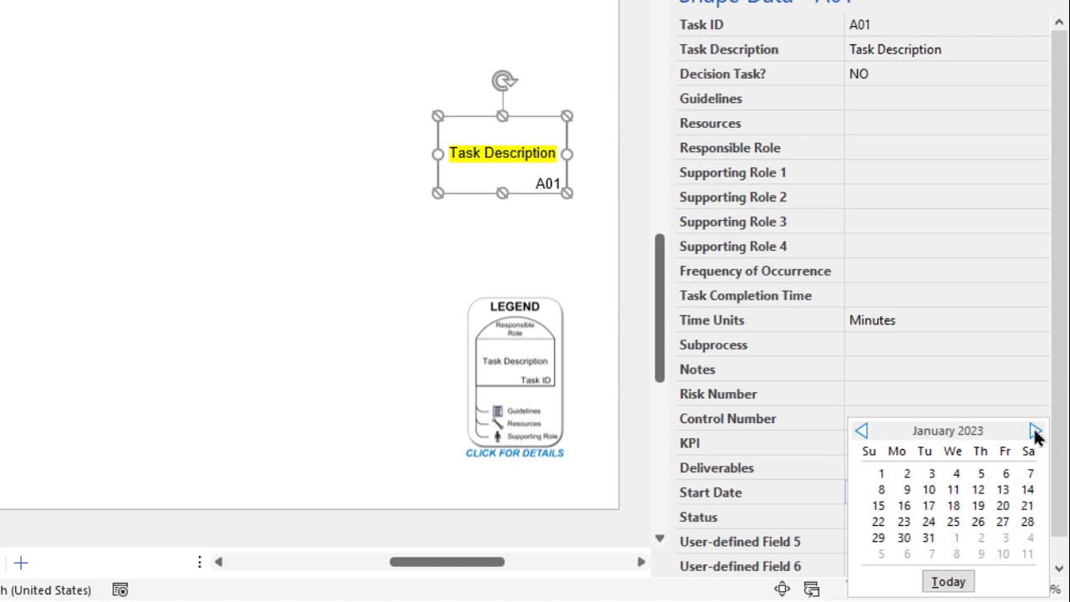
left_click(930, 492)
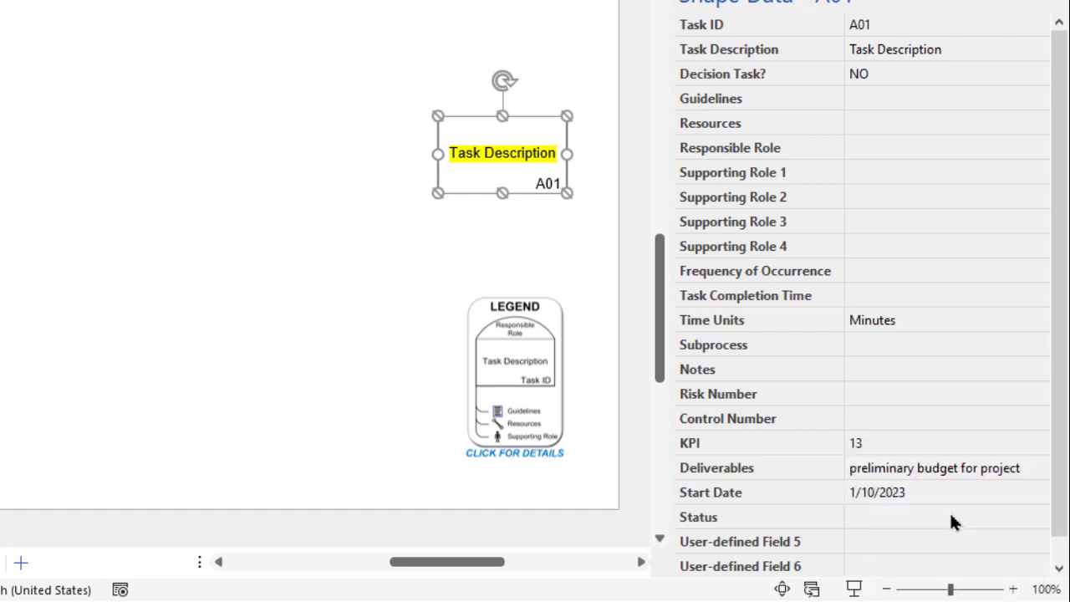
Set the task's Status to In progress from the fixed list.
left_click(951, 518)
left_click(1040, 516)
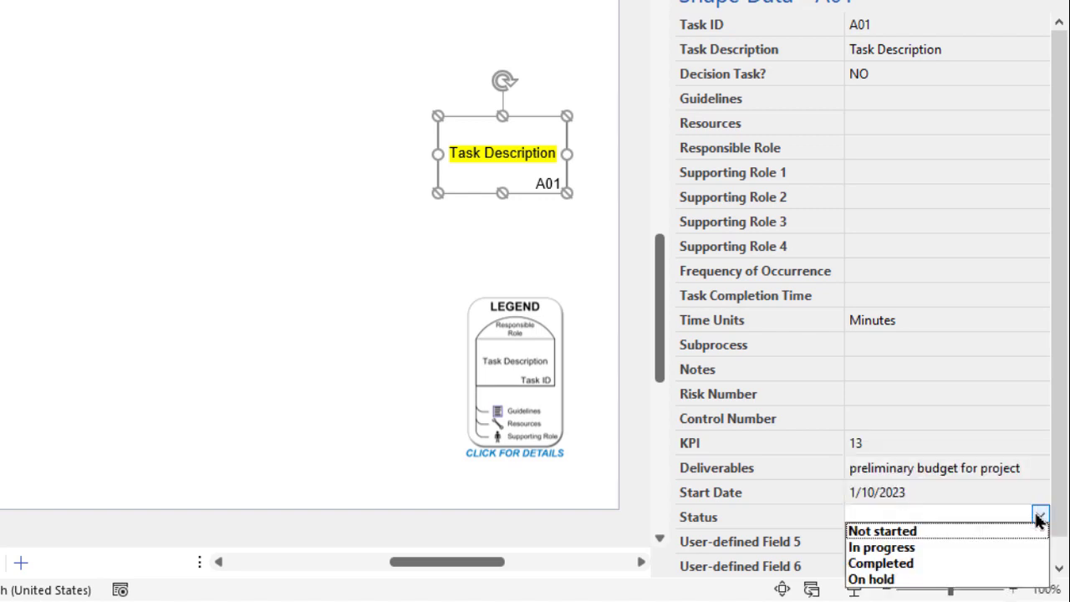
left_click(900, 554)
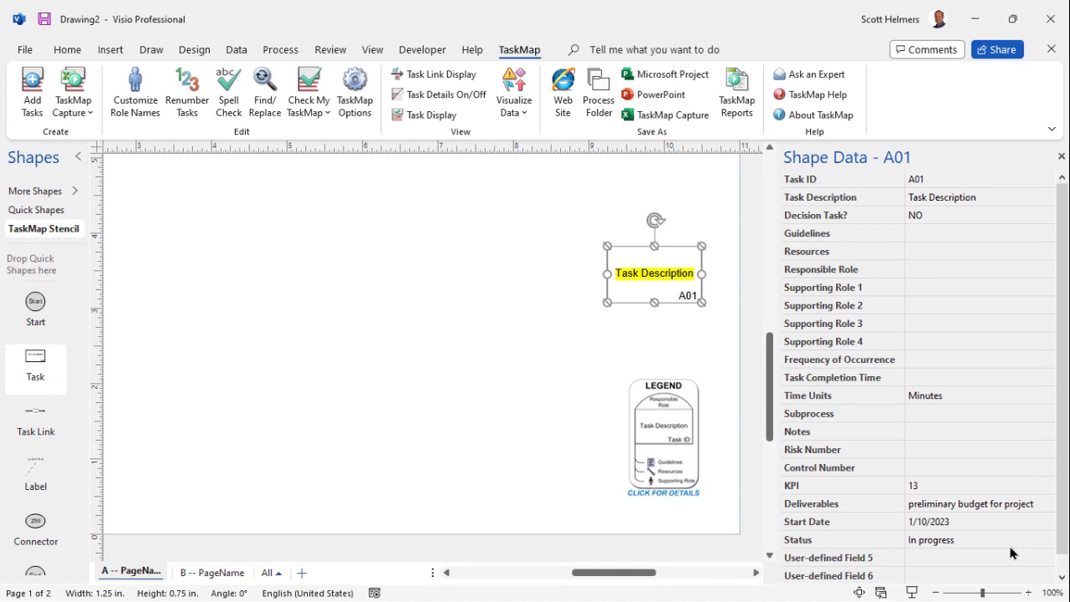
Look through the export file-type options, highlighting Template (*.vstx), and return to the drawing.
left_click(29, 53)
left_click(58, 354)
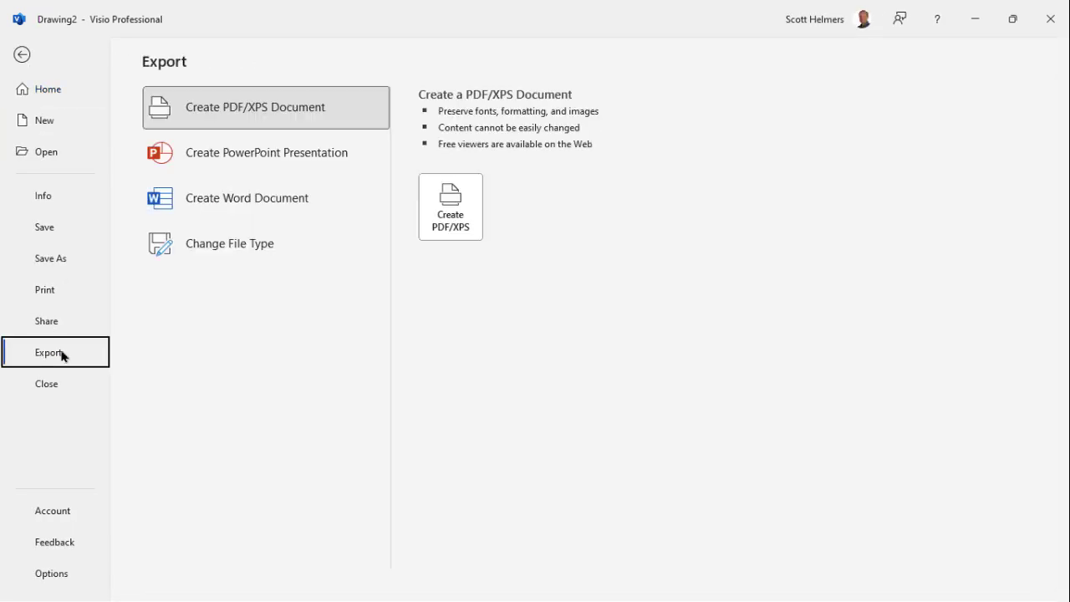
left_click(230, 245)
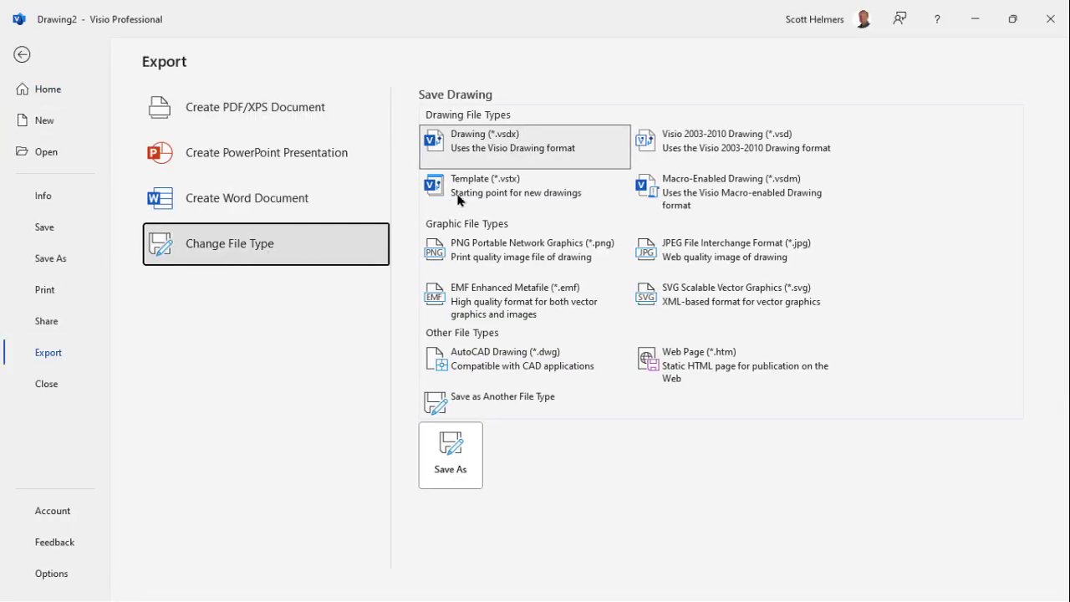
left_click(507, 184)
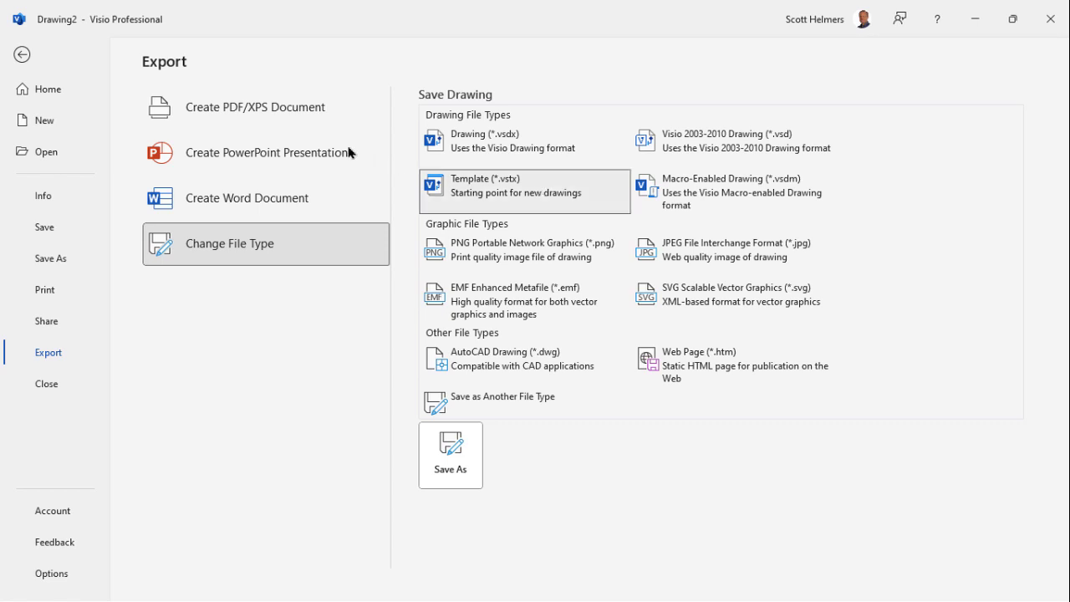
left_click(22, 55)
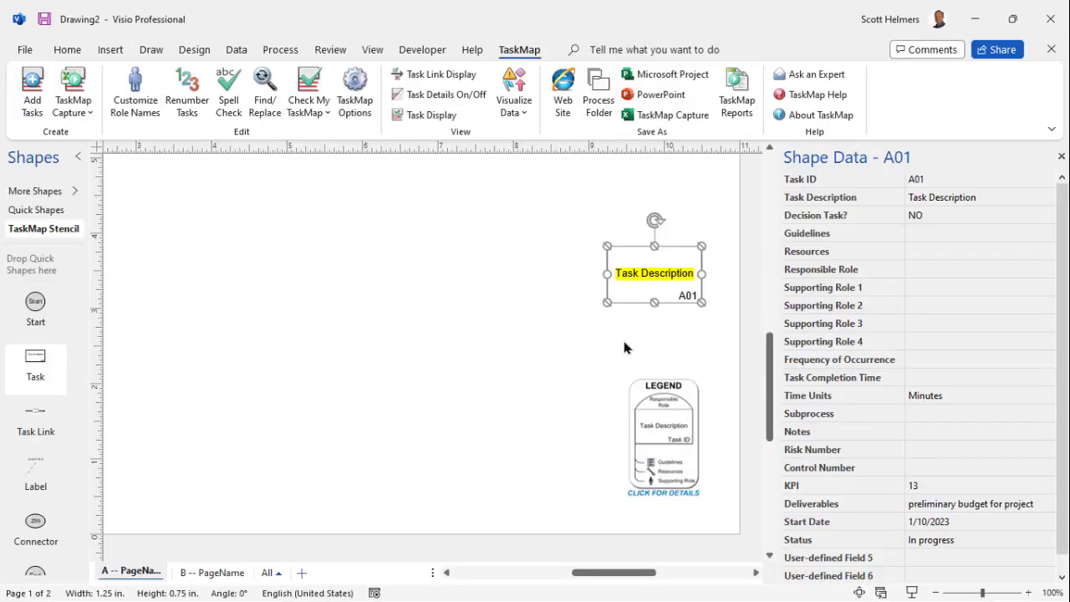